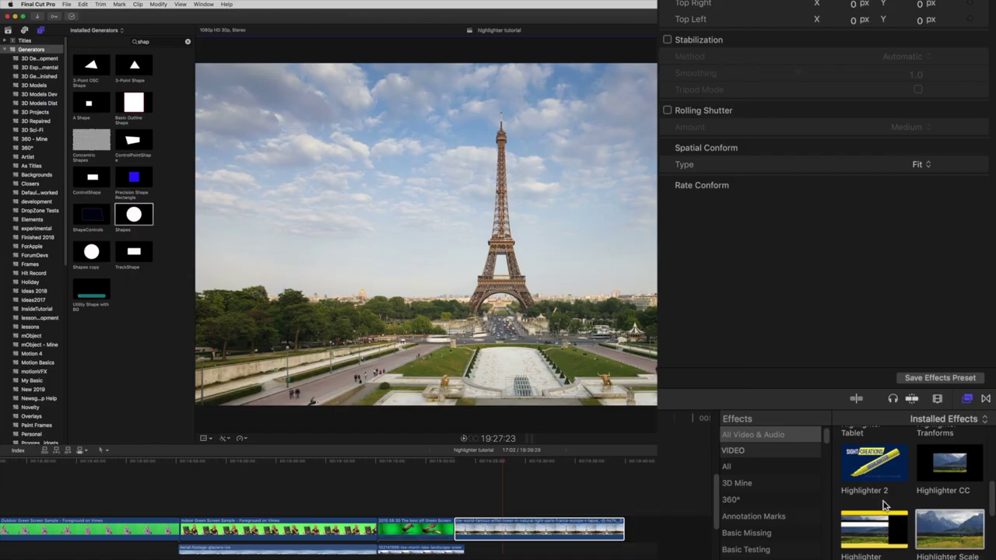
Apply Highlighter 2 to the Eiffel Tower clip and fit its rectangle around the tower
drag(879, 459, 582, 528)
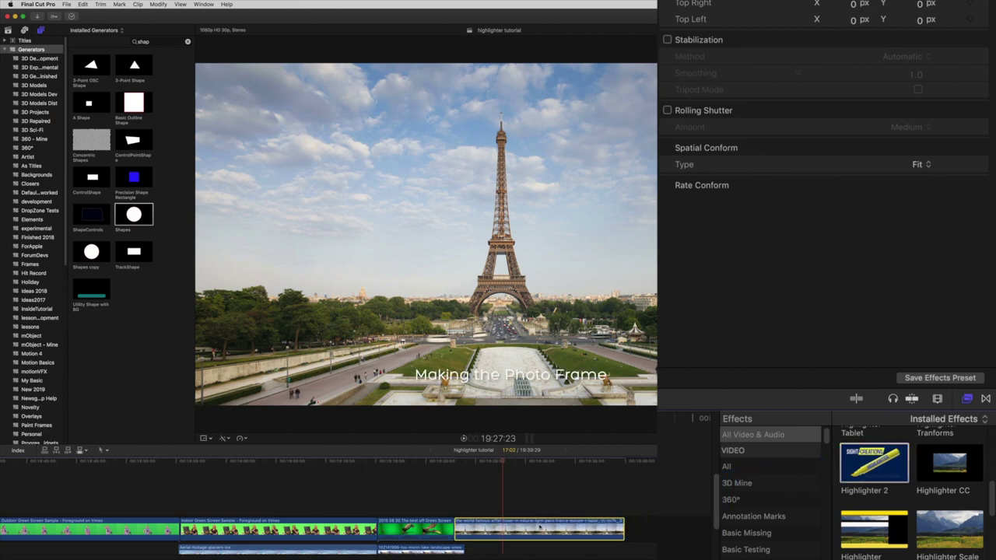
drag(420, 214, 420, 161)
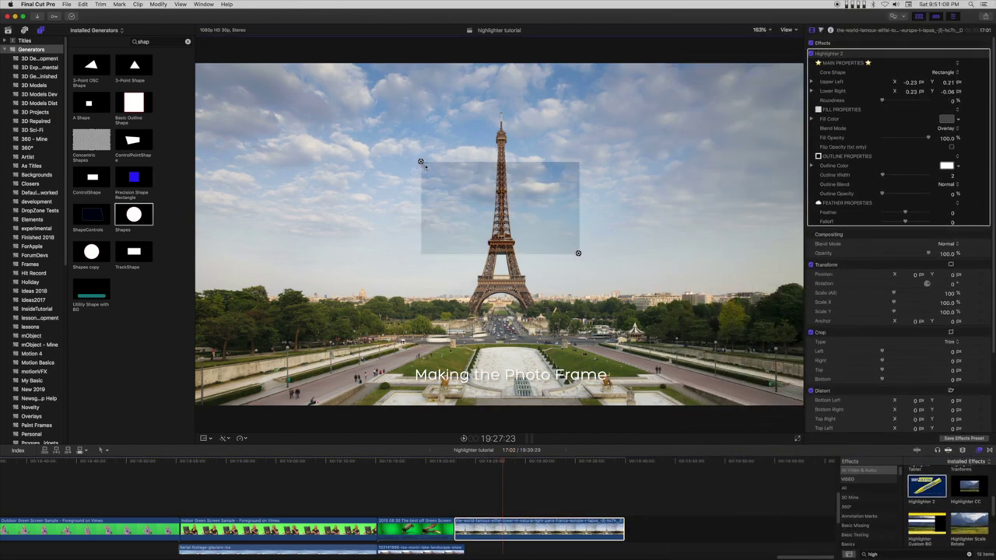
drag(578, 254, 589, 306)
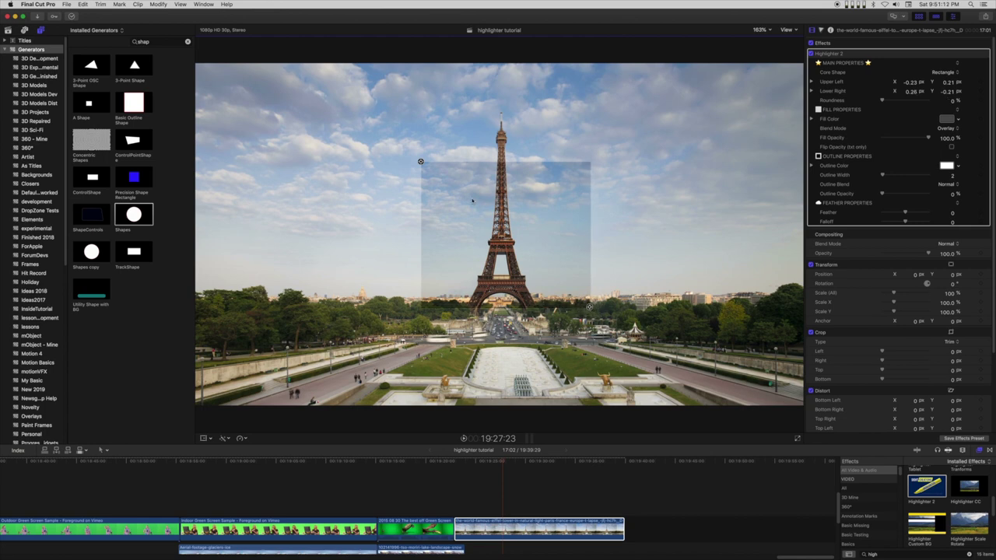
drag(420, 162, 410, 155)
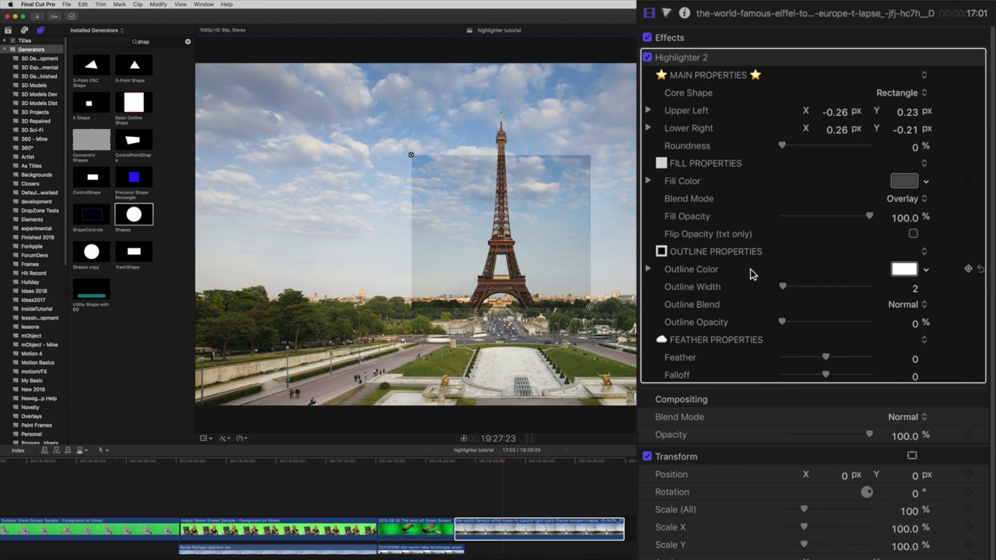
Set the fill blend mode to Stencil Alpha so everything outside the rectangle turns black
click(902, 201)
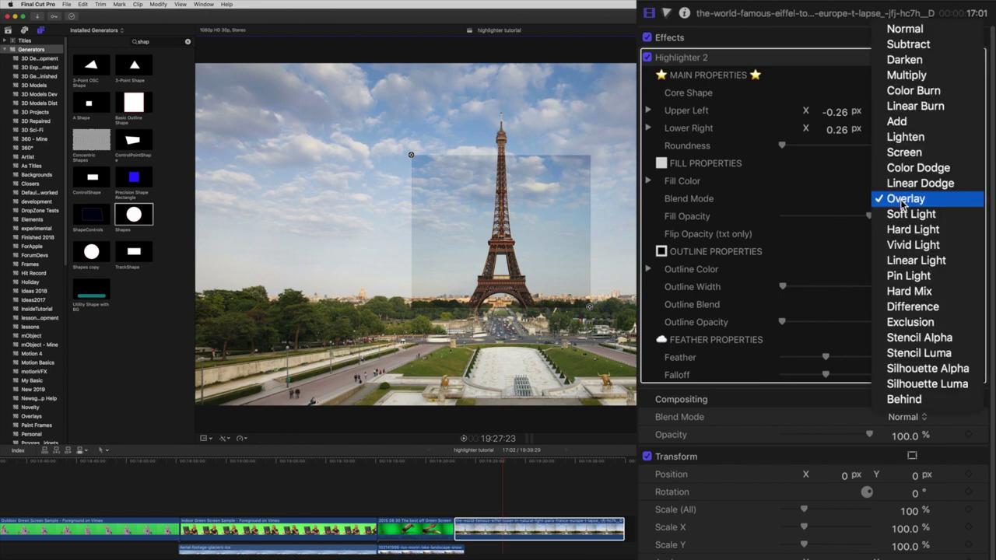
click(920, 338)
scroll(918, 260, down, 10)
key(super+5)
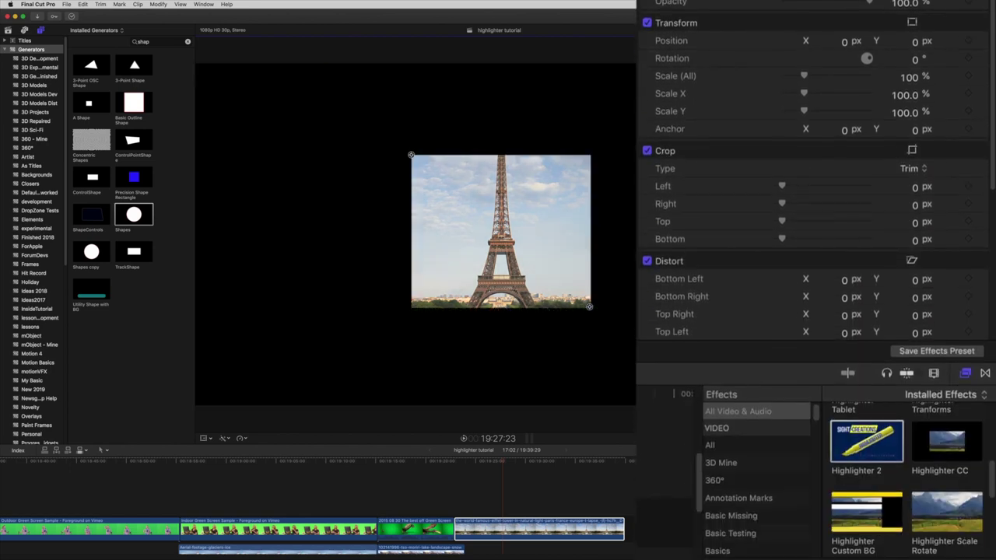
Add a second Highlighter 2 and enlarge its box slightly beyond the photo's edges
drag(873, 470, 537, 529)
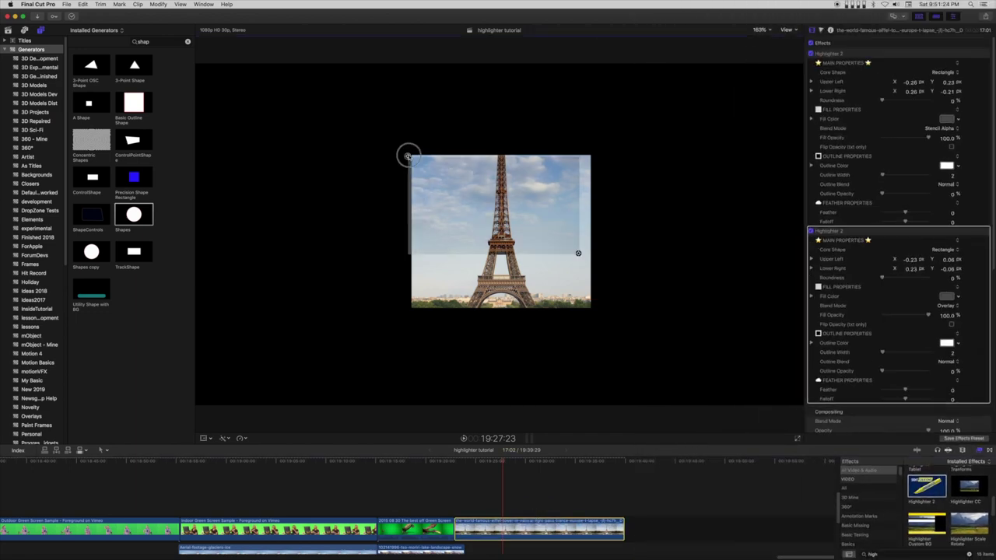
drag(420, 214, 402, 144)
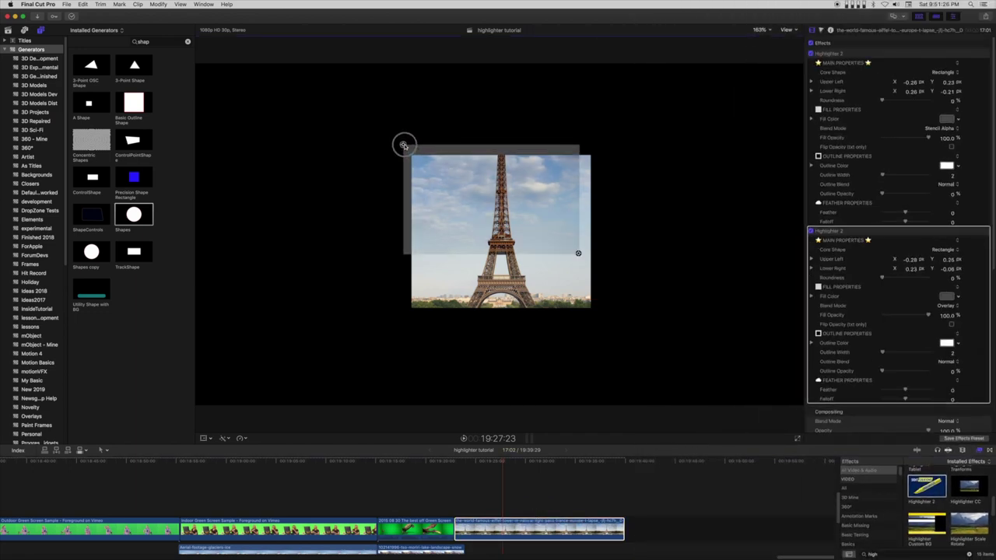
drag(578, 254, 599, 317)
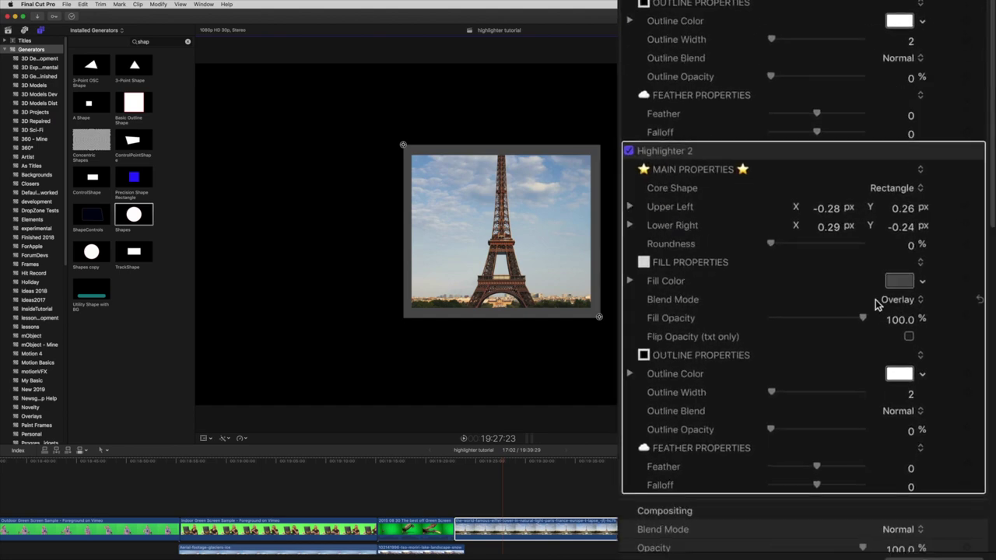
Give the box a white fill with Behind blend mode to form the photo border
click(900, 281)
click(804, 347)
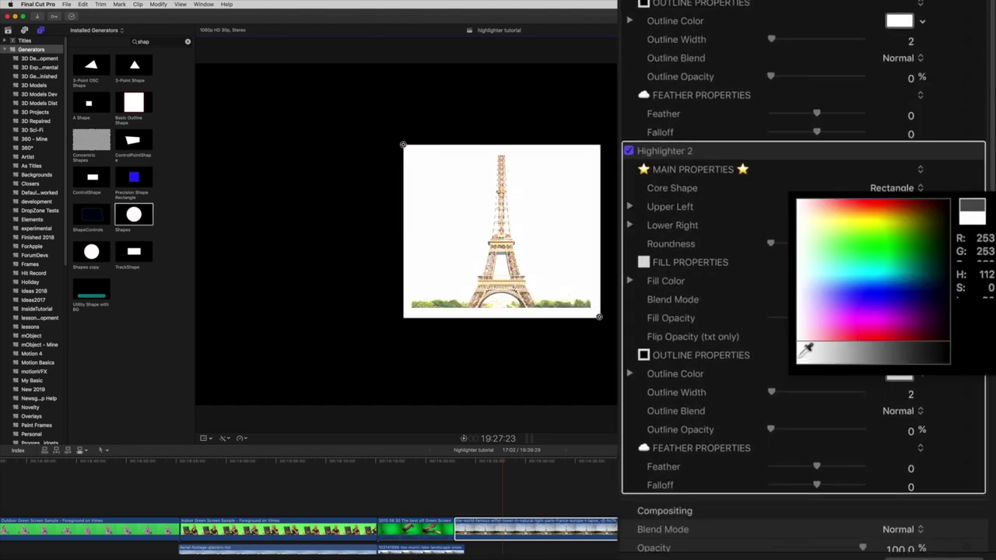
click(897, 299)
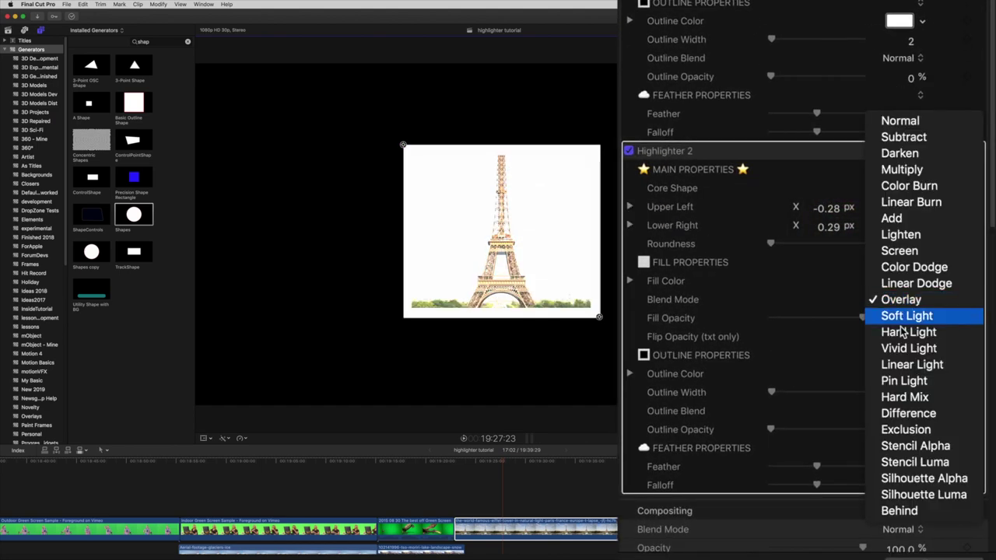
click(923, 512)
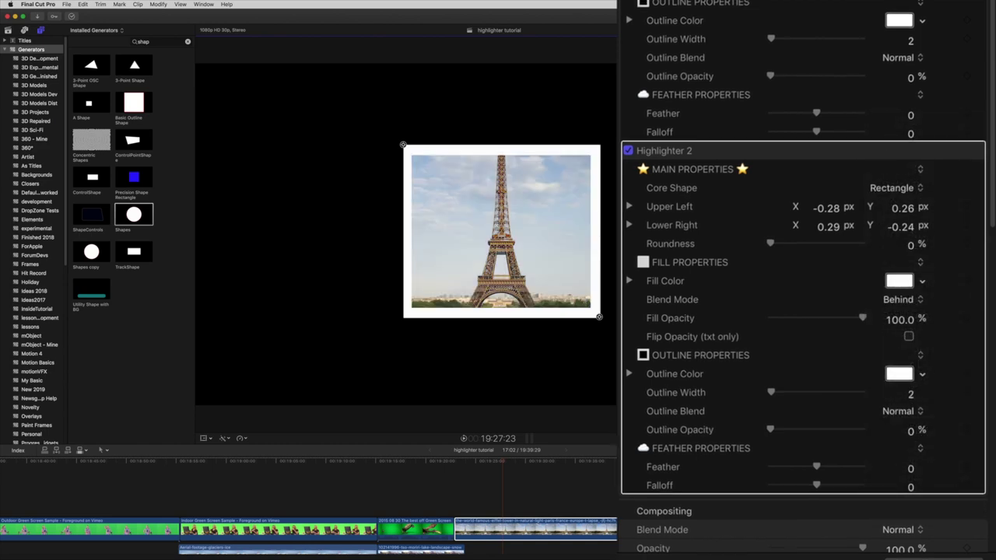
key(super+5)
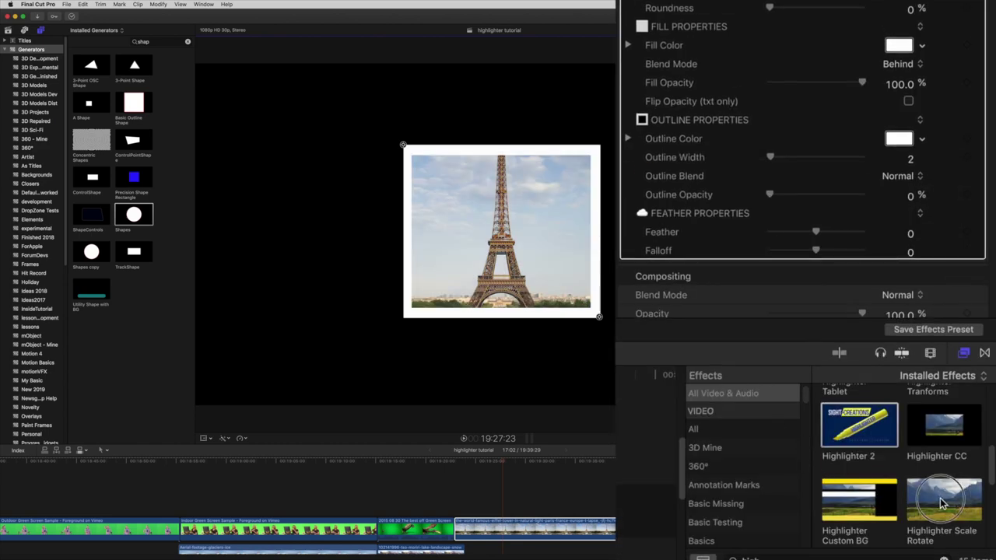
Add Highlighter Scale Rotate at the top of the effects stack, with Scale 64% and Position X 13.6
drag(948, 505, 537, 529)
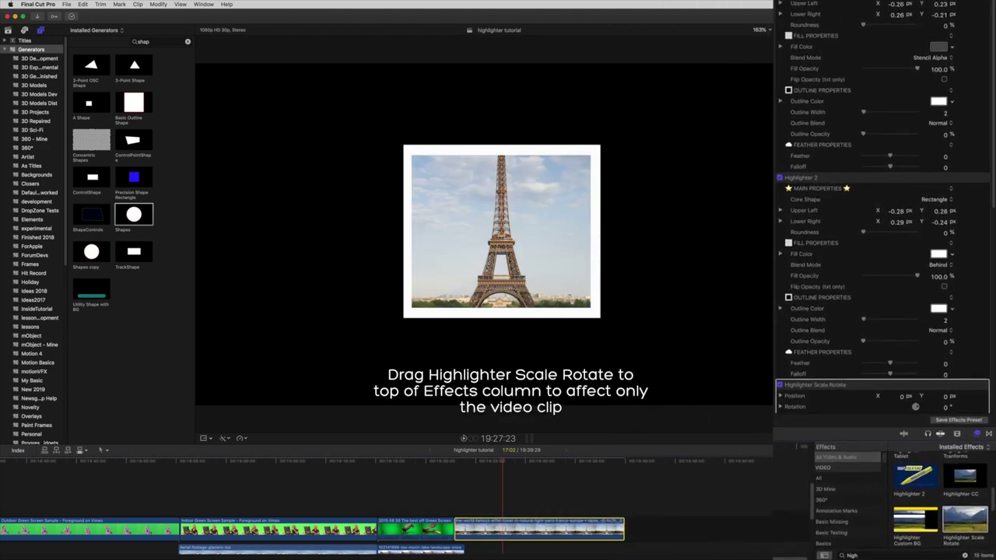
drag(784, 330, 784, 93)
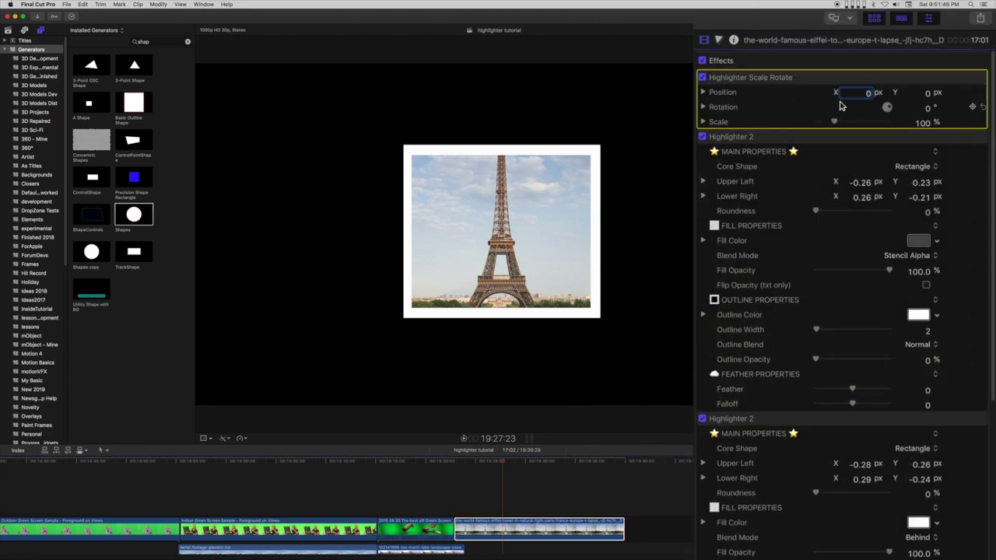
drag(834, 122, 829, 127)
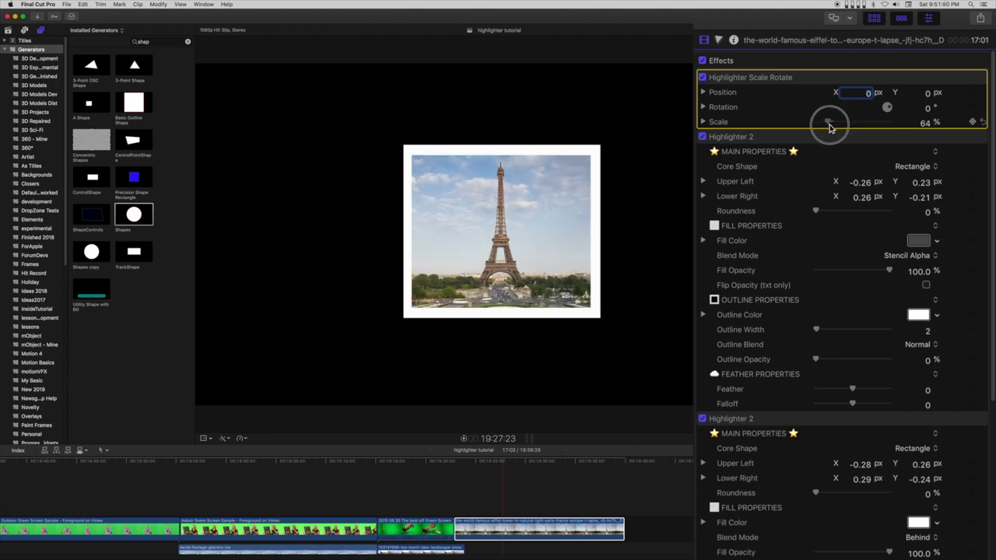
drag(868, 92, 886, 92)
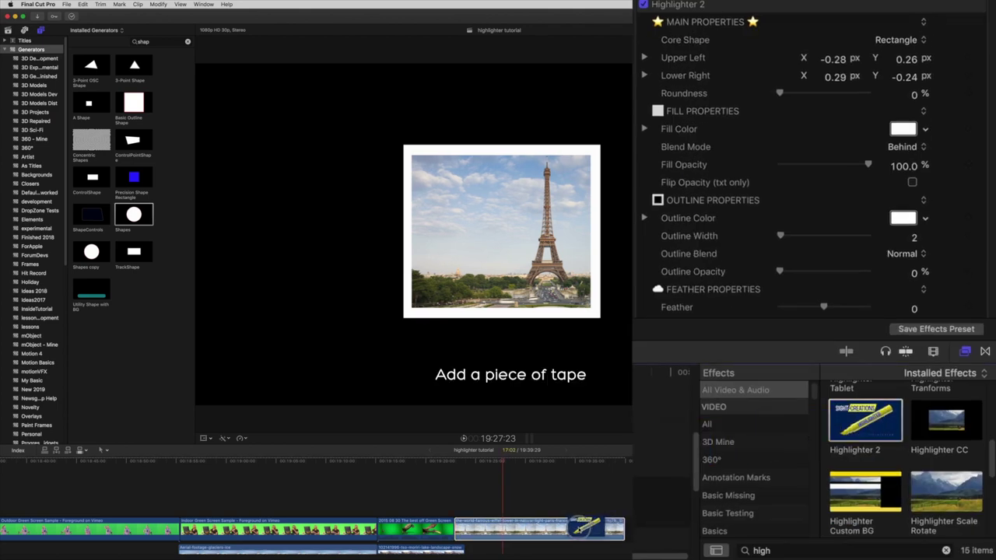
Add another Highlighter 2 and shape its rectangle into a band across the frame's top
drag(794, 436, 545, 528)
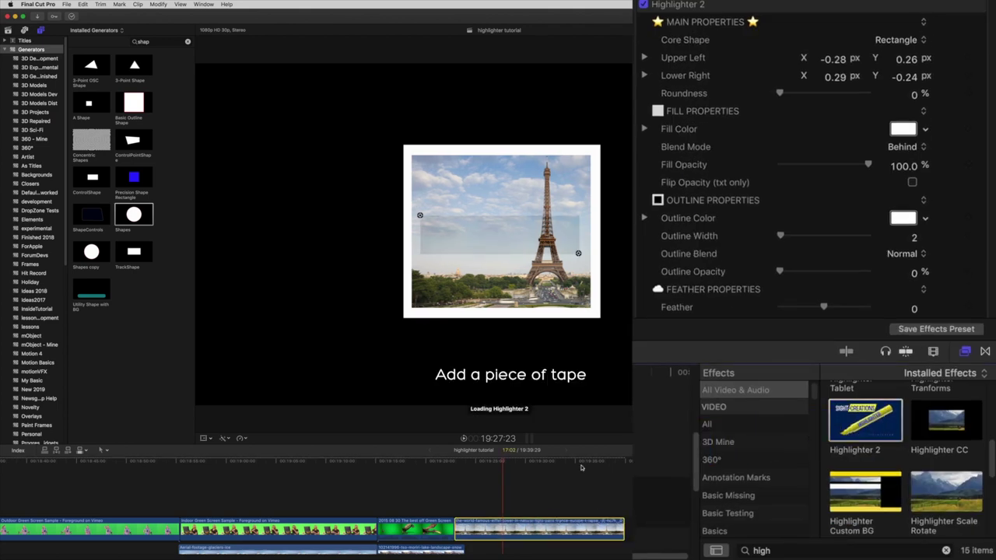
drag(419, 215, 394, 134)
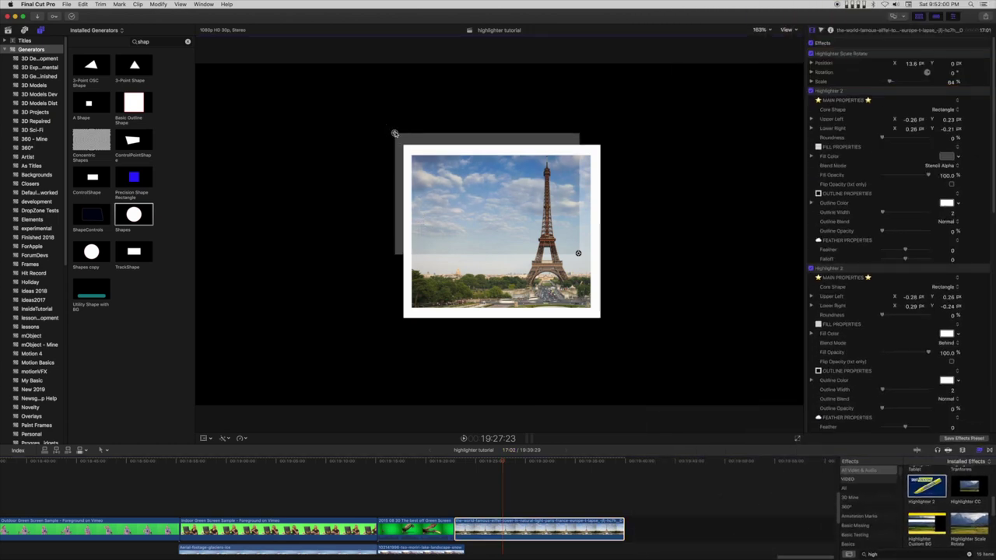
drag(579, 252, 624, 165)
drag(394, 134, 383, 128)
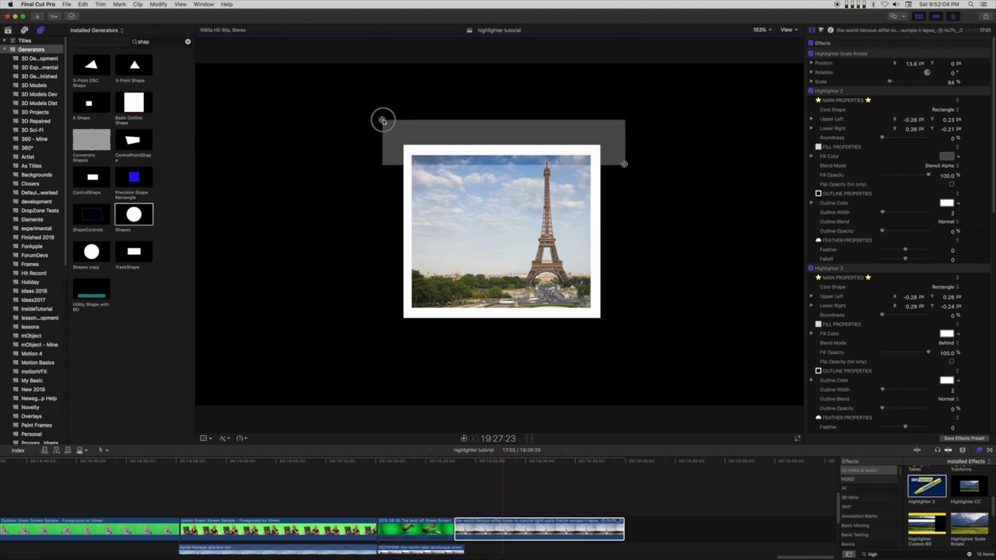
Make the tape band white with Normal blend mode and about 6% fill opacity
scroll(895, 311, down, 5)
scroll(894, 327, down, 5)
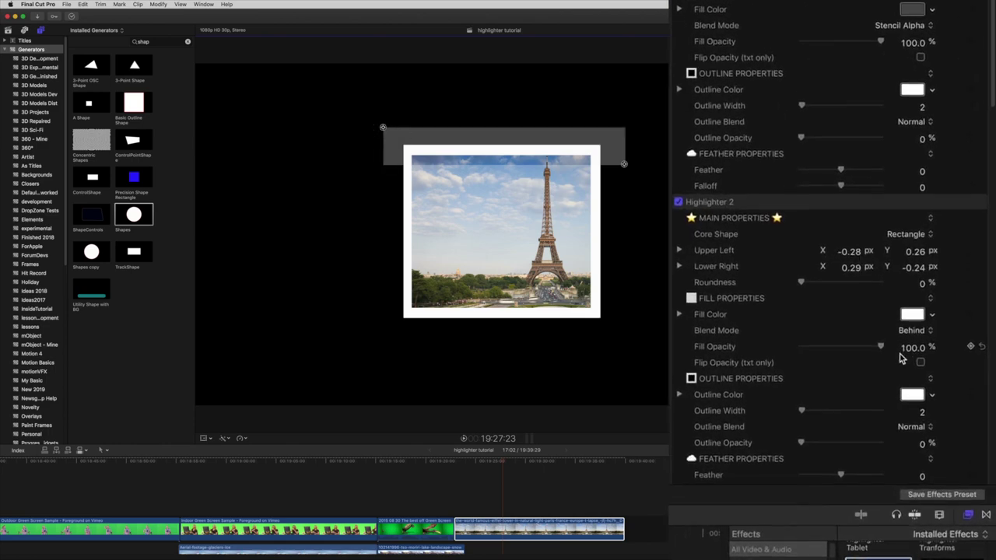
scroll(898, 350, down, 3)
drag(904, 249, 831, 303)
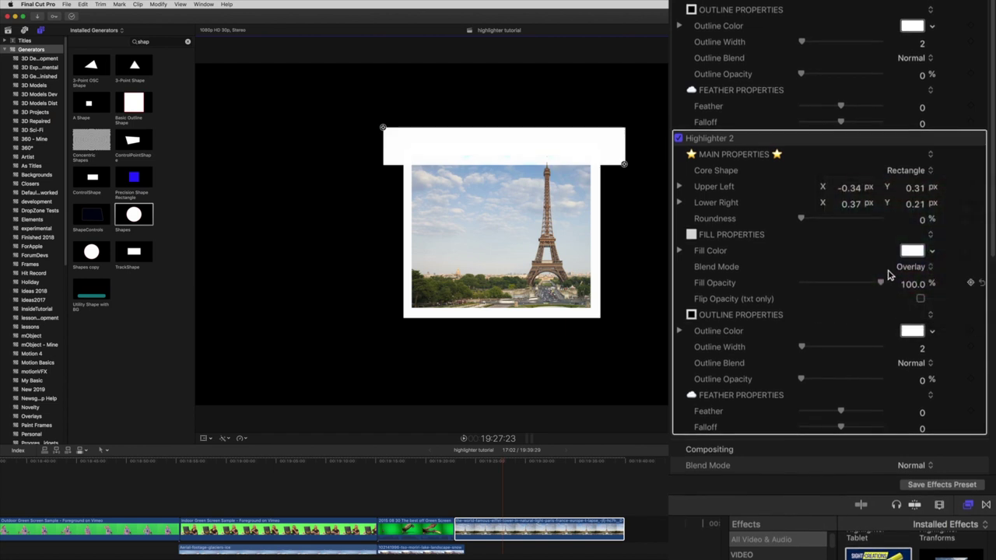
click(916, 269)
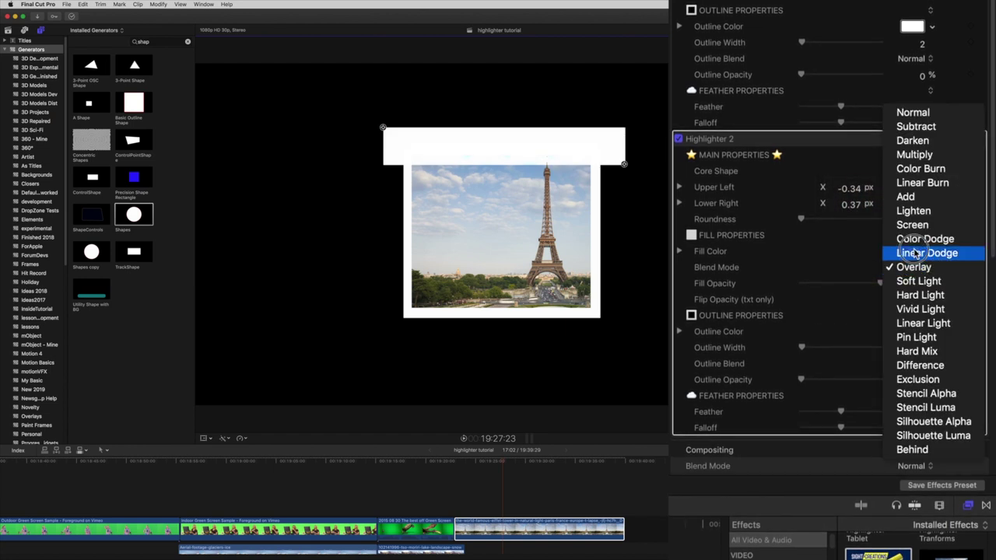
click(910, 110)
drag(880, 285, 810, 289)
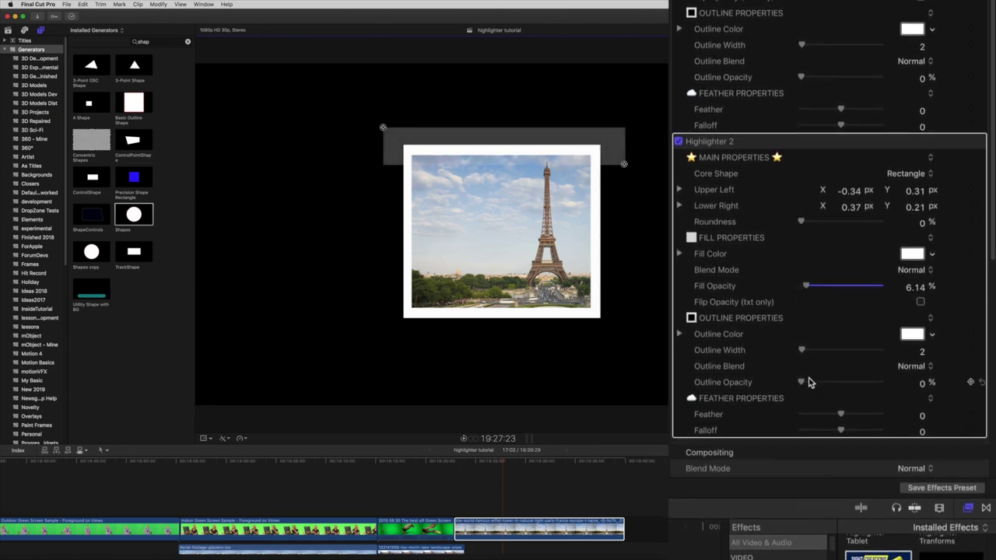
click(893, 556)
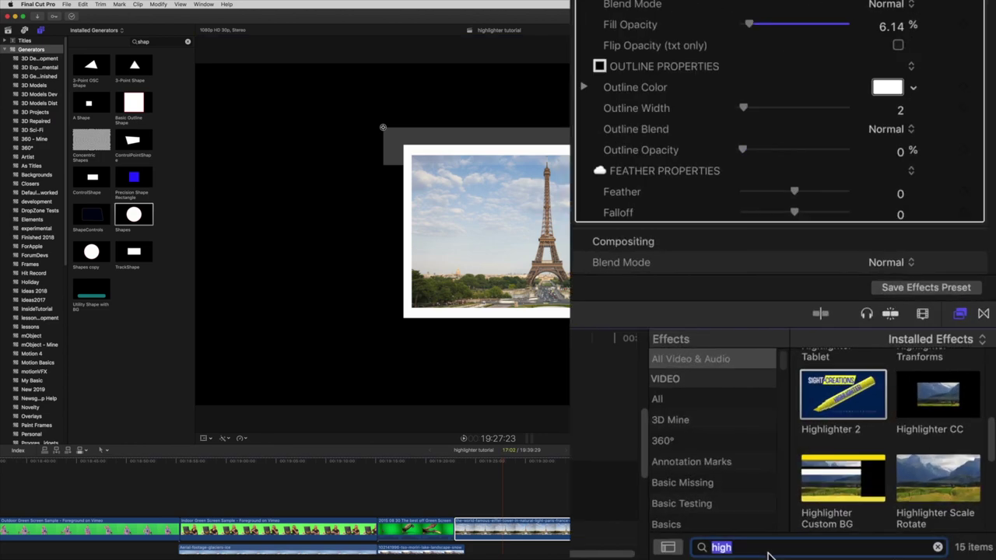
text(Anno)
text(t)
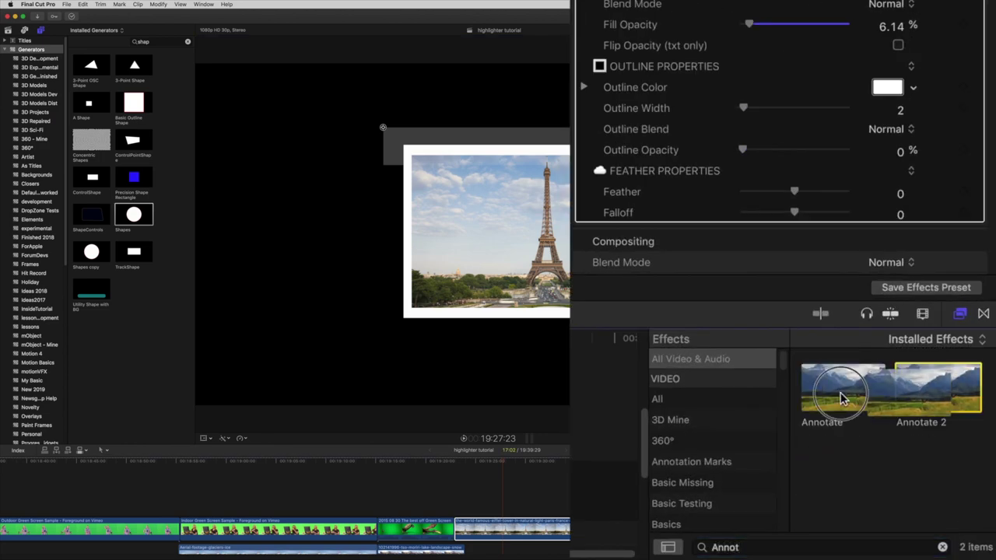
Apply Annotate 2 and place its text diagonally across the photo, rotated about 38°
double_click(921, 385)
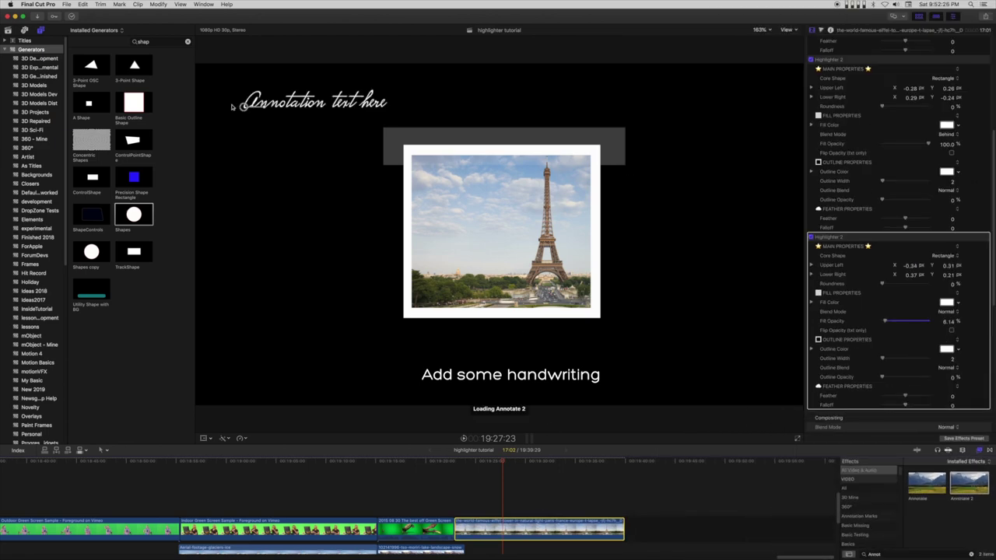
drag(243, 108, 440, 282)
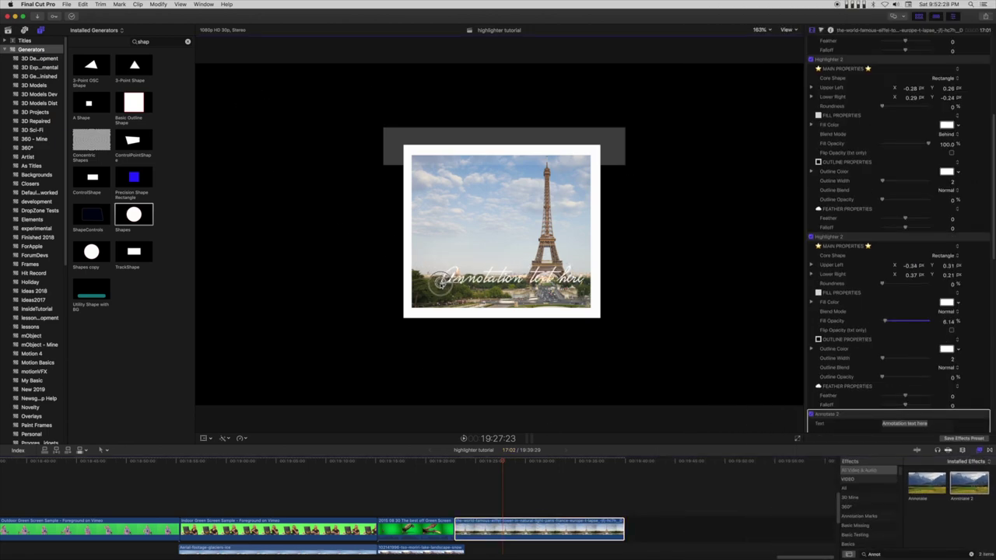
drag(440, 282, 453, 272)
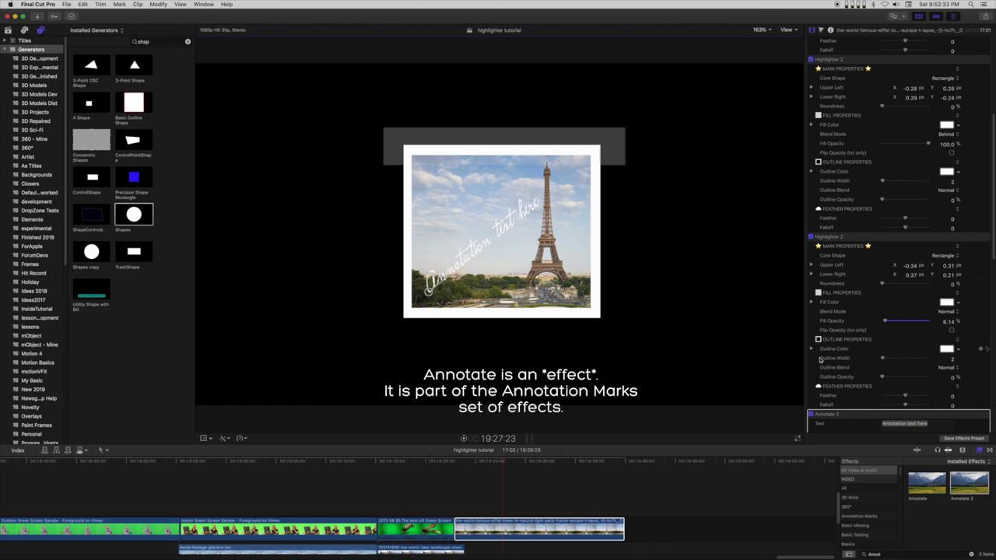
scroll(882, 373, down, 3)
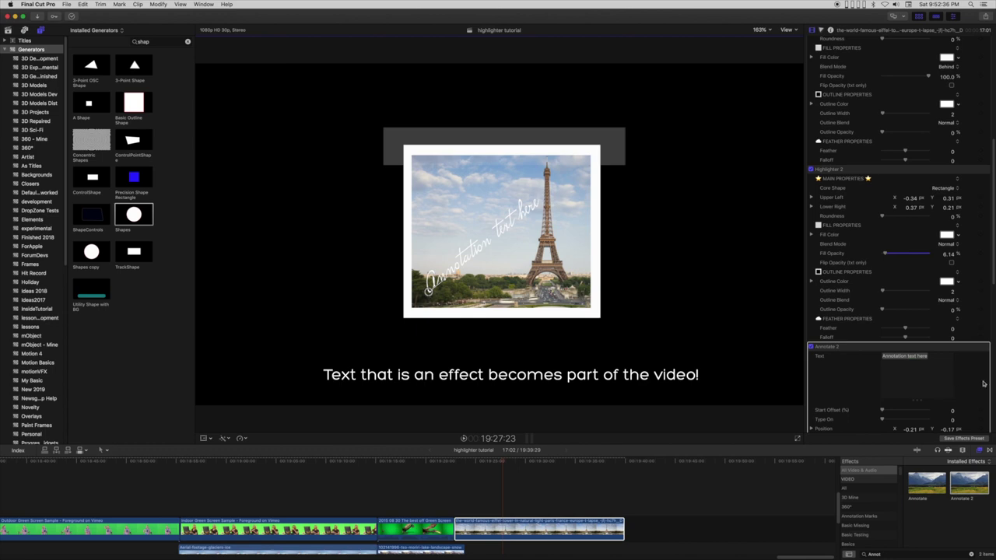
scroll(979, 384, down, 5)
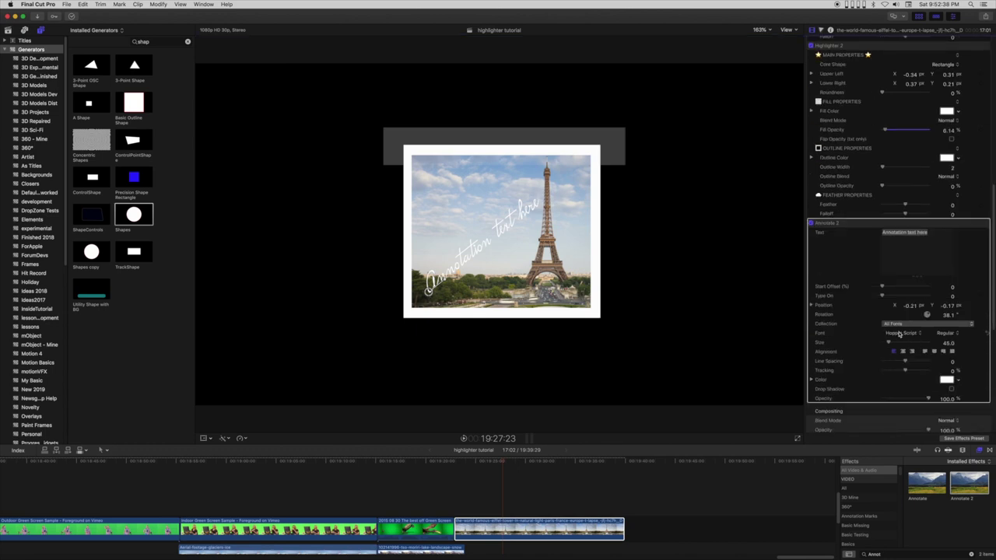
Set the annotation to Mr De Haviland font, size 118, blue, reading 'Wish you were here!'
click(899, 335)
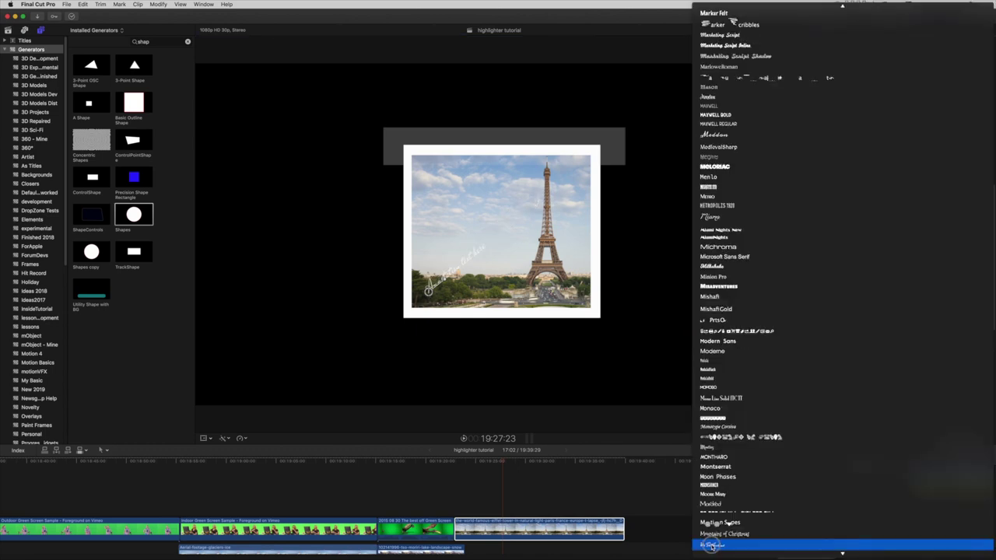
click(710, 547)
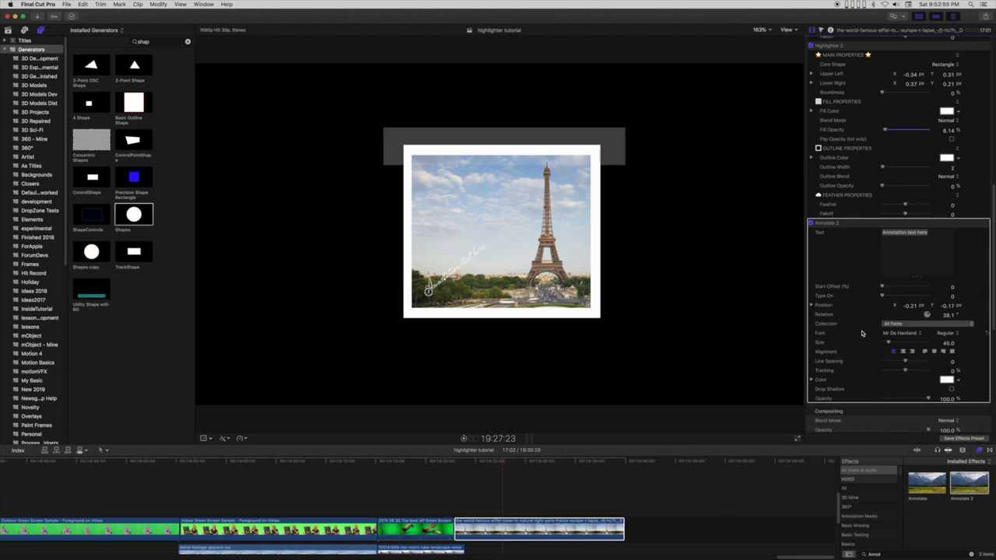
drag(889, 343, 900, 343)
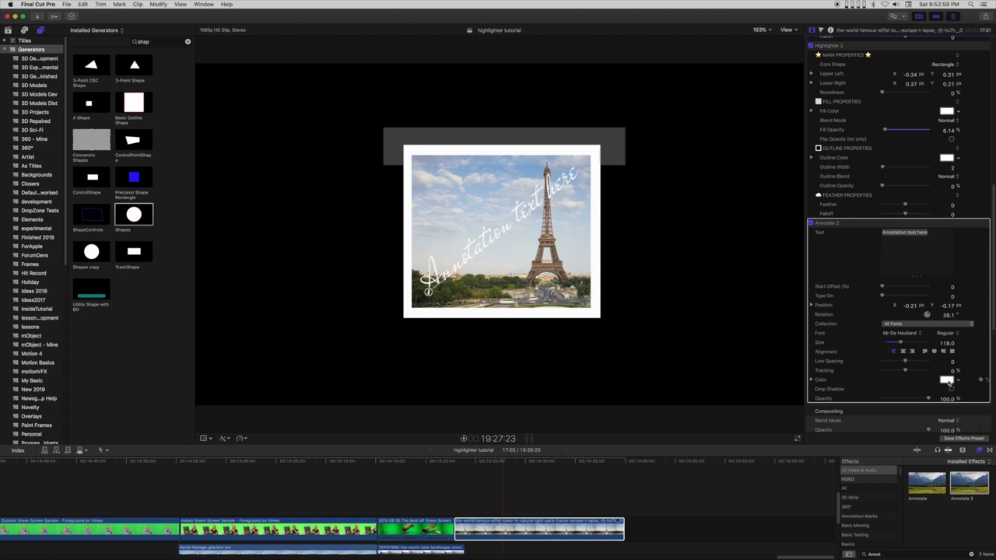
drag(948, 384, 937, 372)
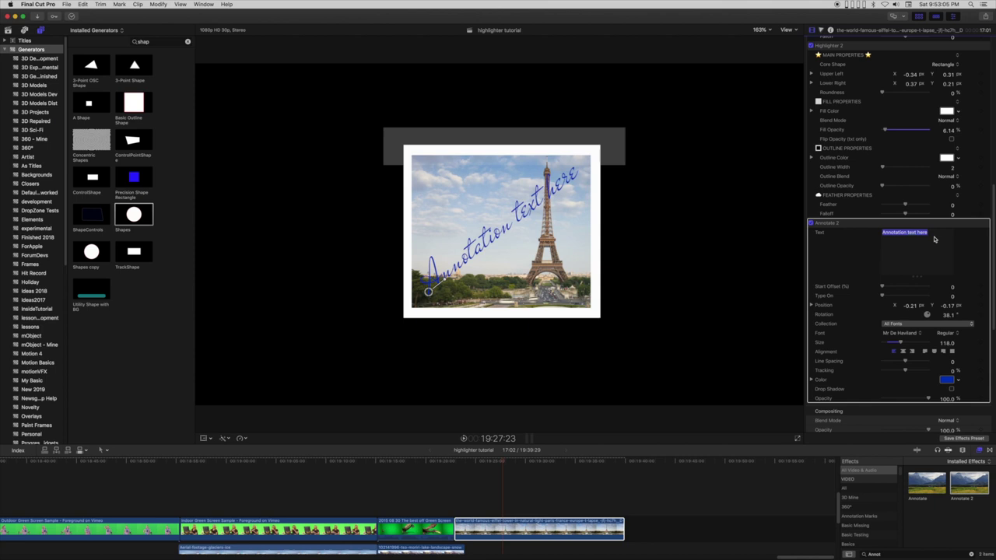
text(Wish you)
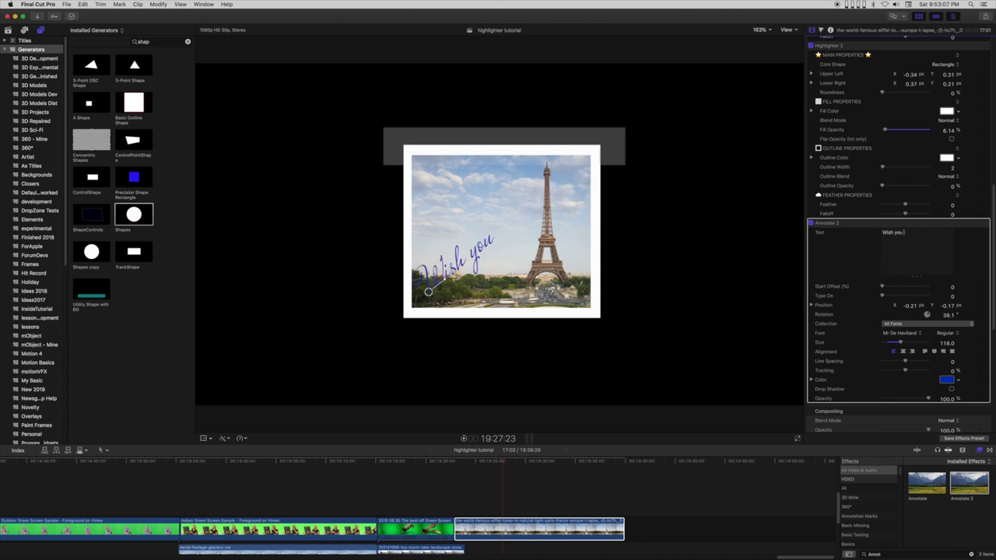
text( here!)
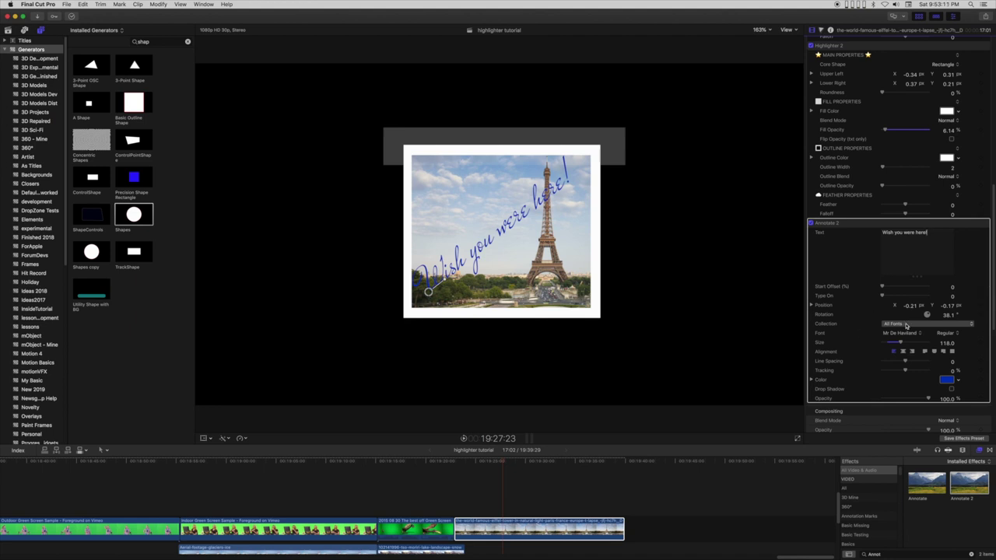
scroll(905, 325, down, 1)
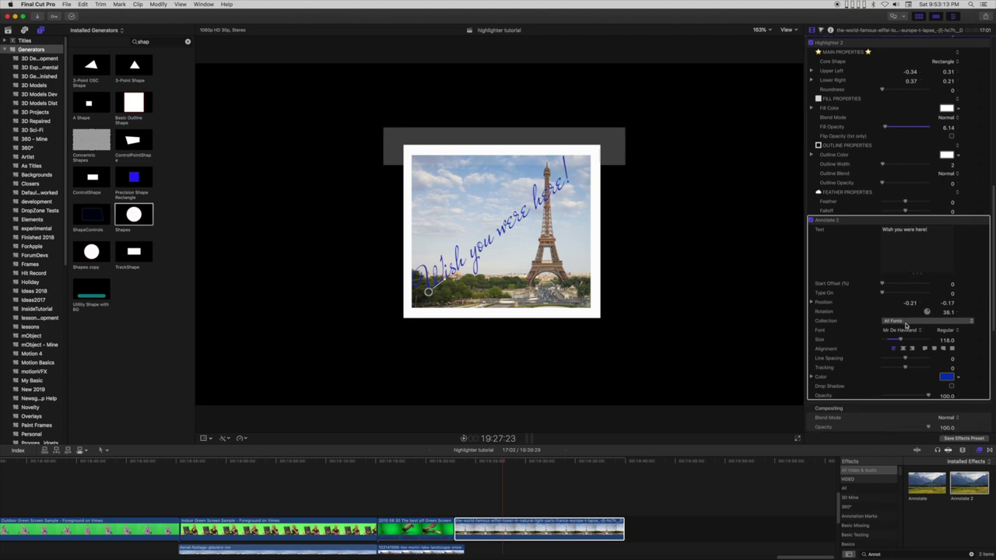
scroll(905, 326, down, 1)
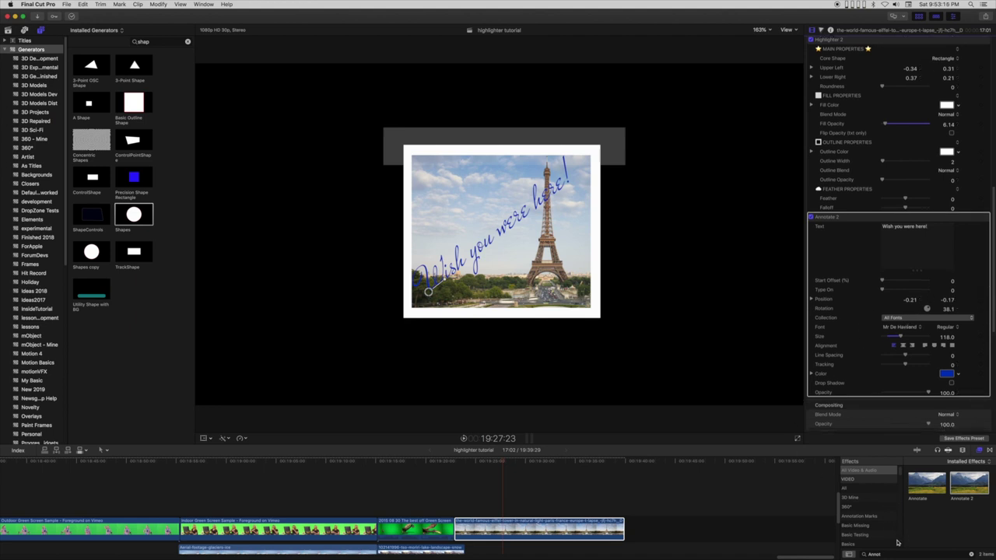
Add Highlighter Scale Rotate with Scale 71%, Rotation 20°, Position X -33.7 and Y 17.8
double_click(874, 553)
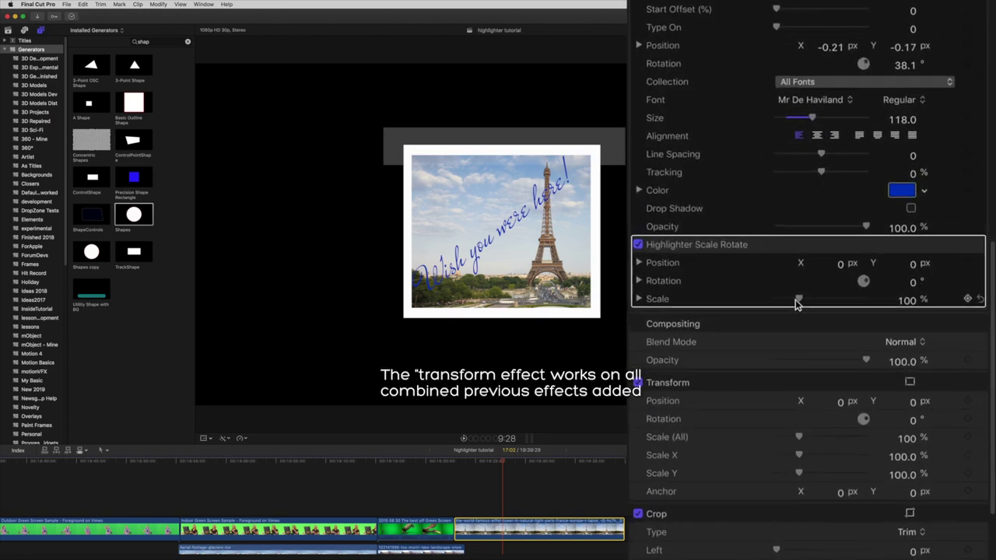
drag(847, 283, 842, 283)
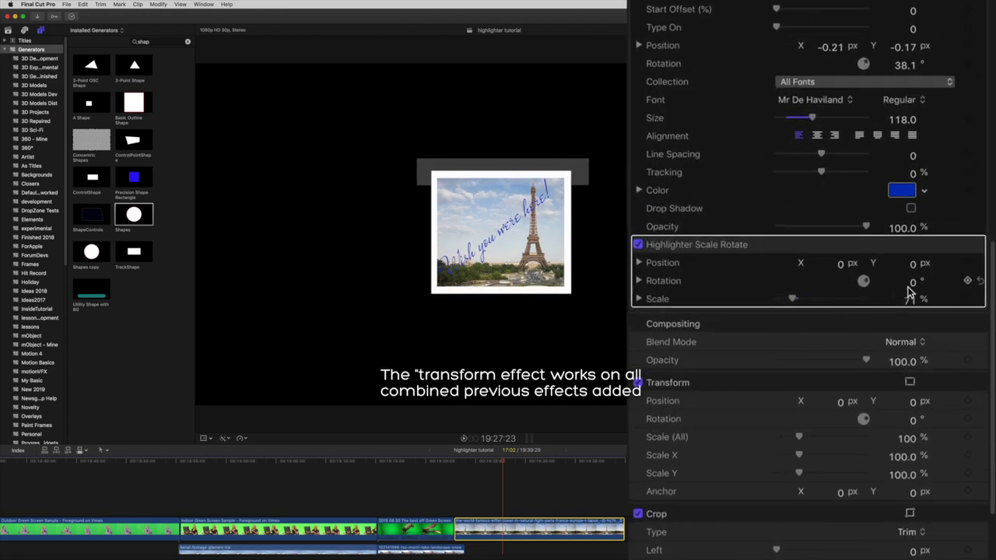
mouse_move(916, 290)
mouse_down()
mouse_move(915, 272)
mouse_move(900, 289)
mouse_up()
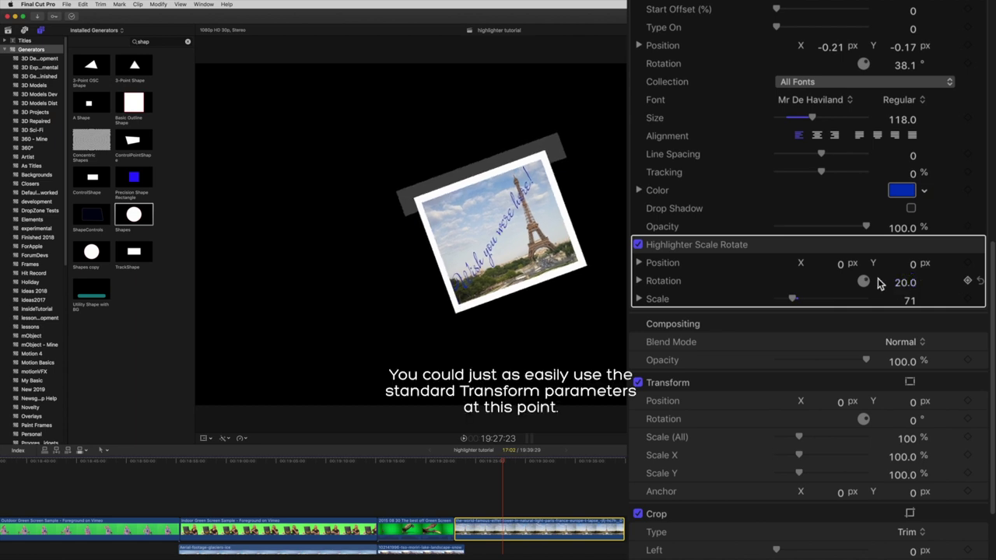
mouse_move(840, 267)
mouse_down()
mouse_move(898, 233)
mouse_move(916, 248)
mouse_up()
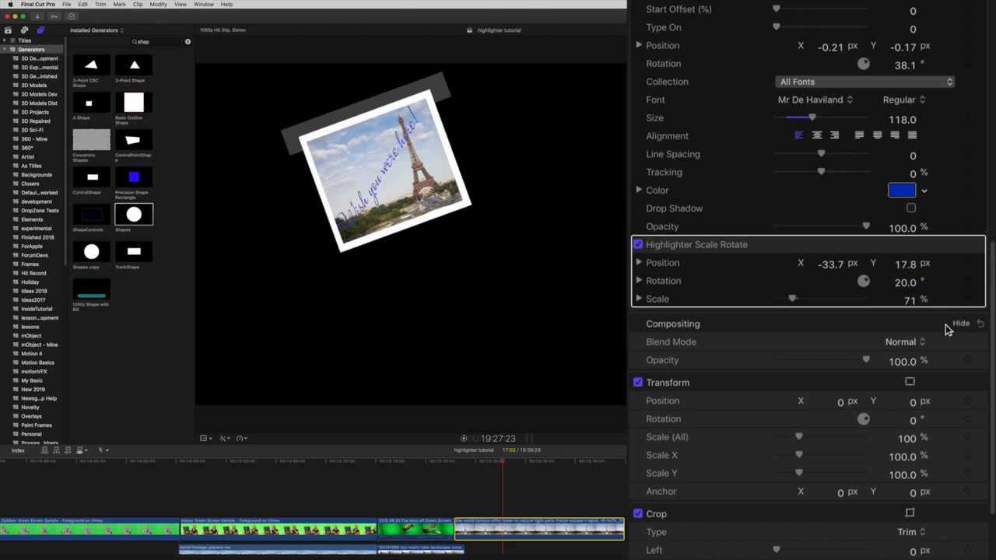
click(902, 361)
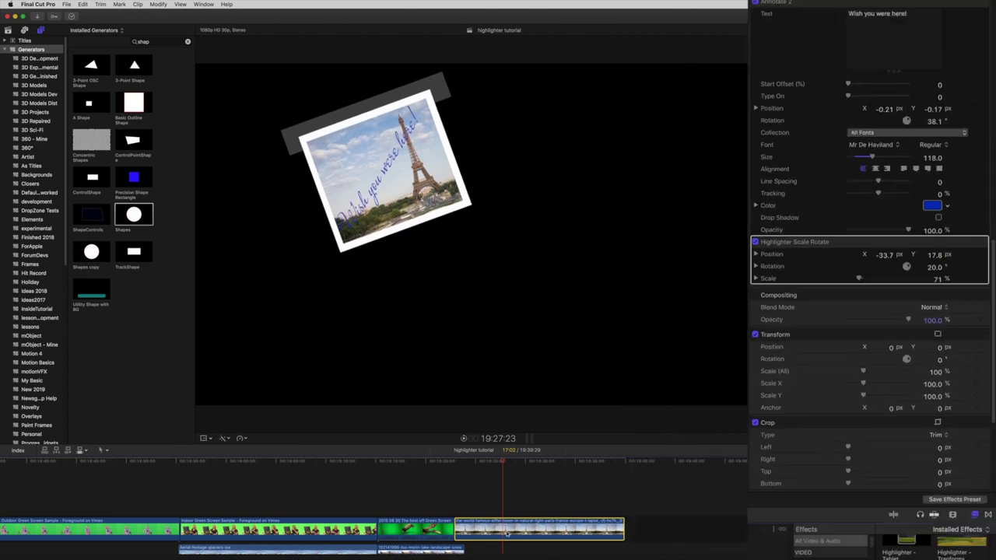
Duplicate the clip onto a layer above and disable all effects on the lower copy
mouse_move(507, 533)
mouse_down()
mouse_move(506, 497)
mouse_move(518, 508)
mouse_up()
click(517, 529)
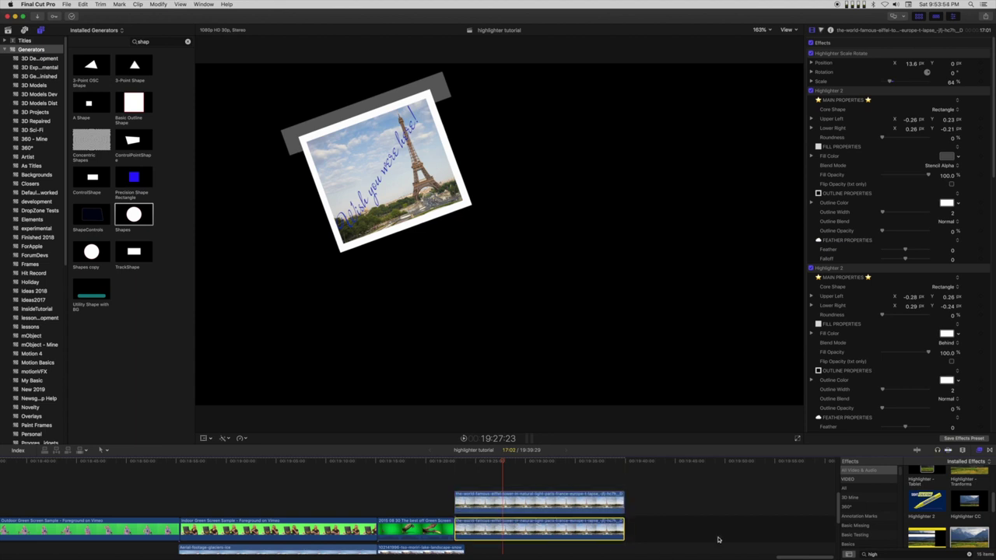
click(811, 44)
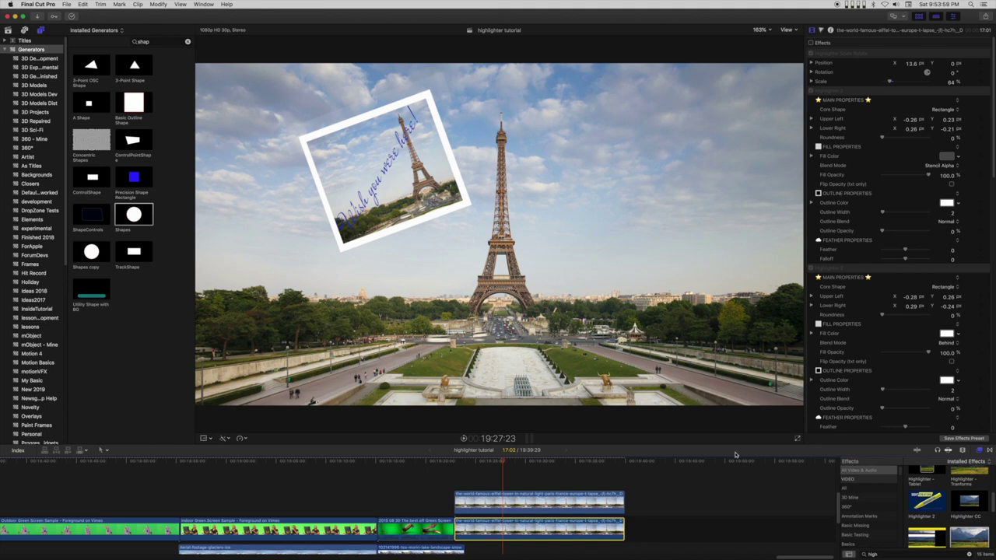
On the upper clip, raise the tape Highlighter 2's fill opacity to 14.02%
click(553, 501)
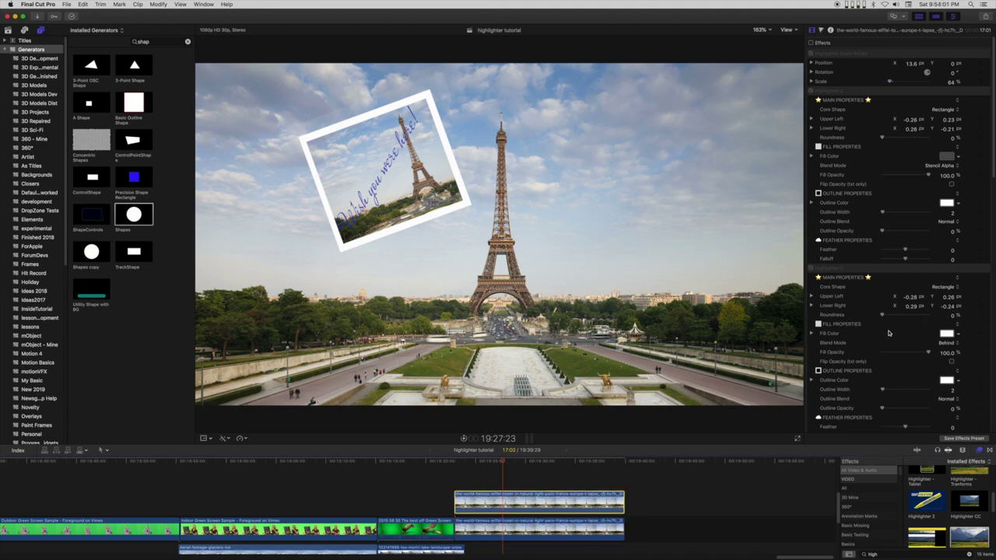
scroll(902, 233, down, 5)
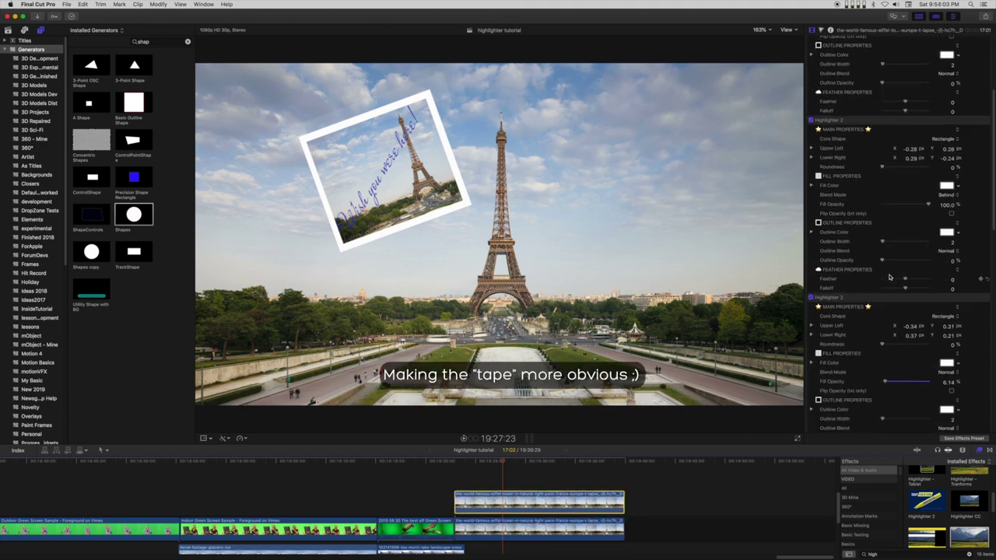
scroll(889, 278, down, 2)
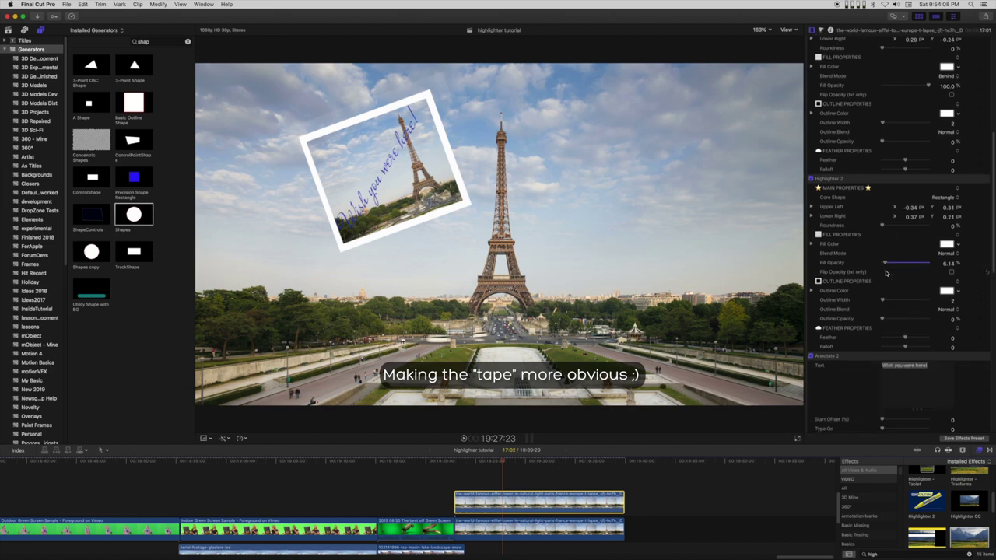
drag(885, 264, 889, 265)
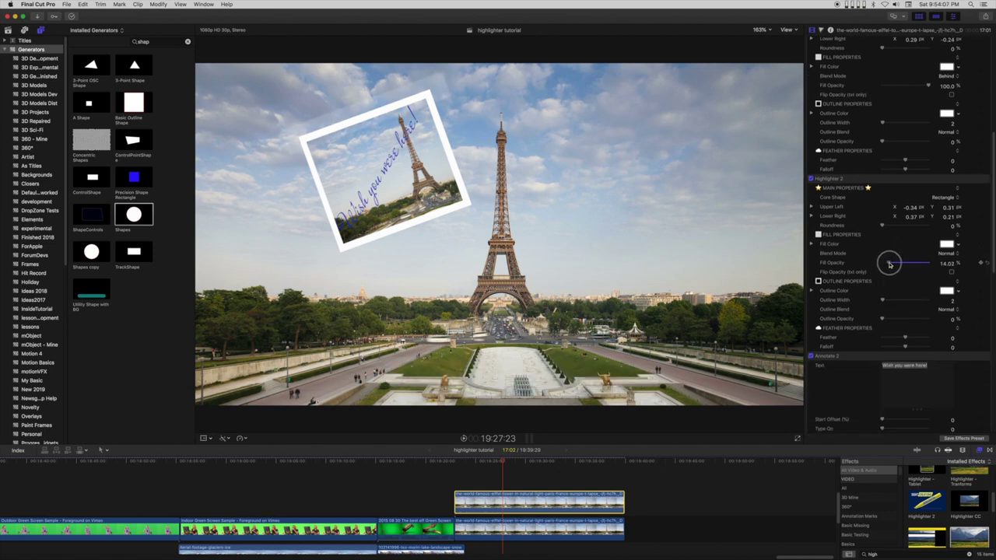